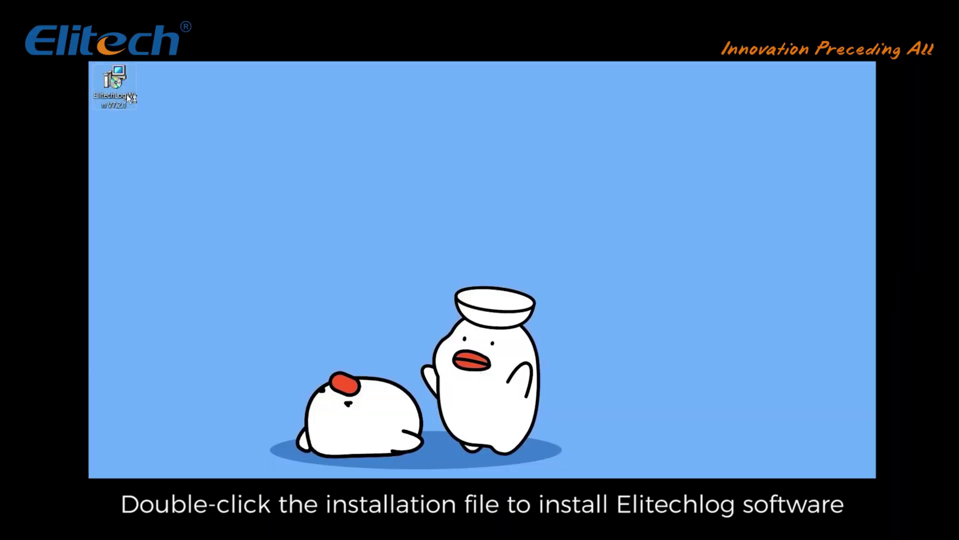
Step: Run the installer and install ElitechLogWin V7.2.1 with default folders and a desktop shortcut
{"action": "double_click", "coordinate": [115, 85]}
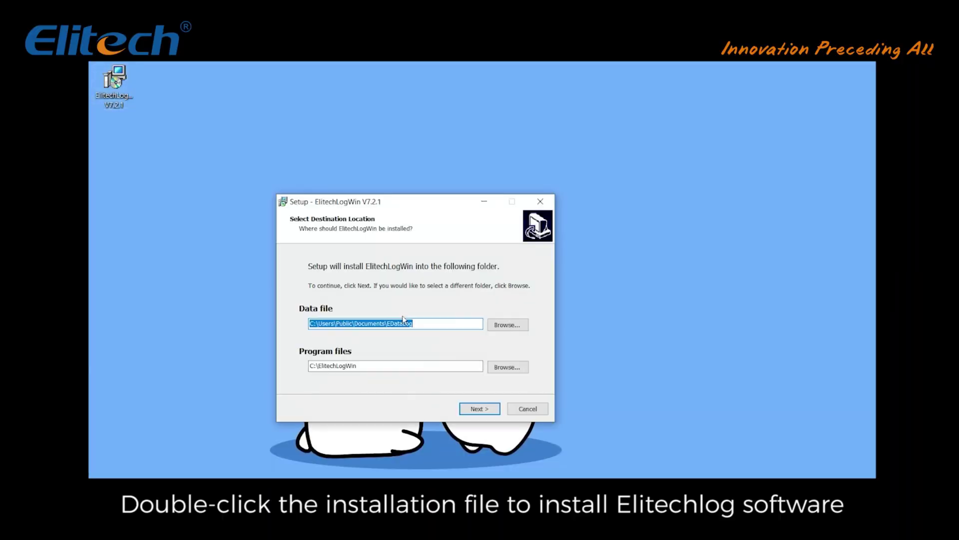
{"action": "left_click", "coordinate": [461, 411]}
{"action": "left_click", "coordinate": [477, 411]}
{"action": "left_click", "coordinate": [478, 411]}
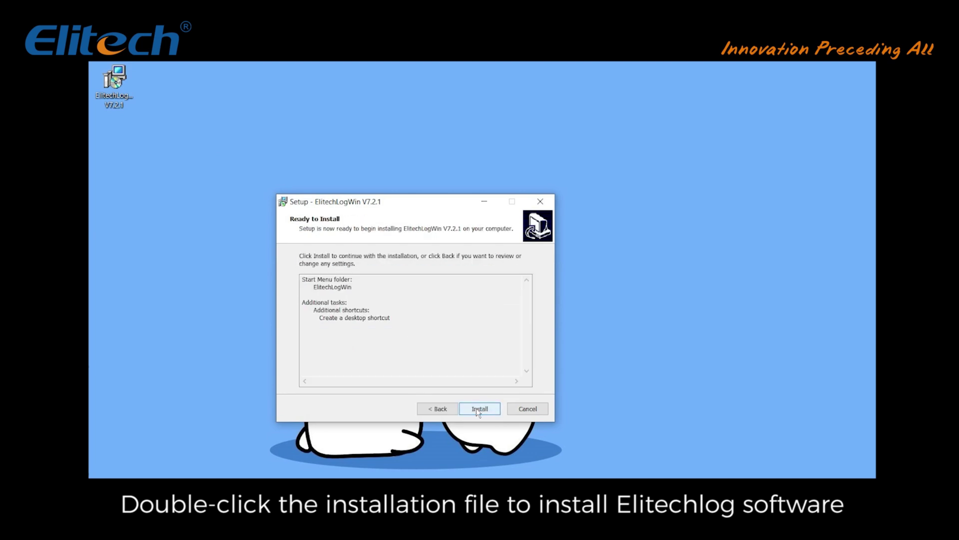
{"action": "left_click", "coordinate": [477, 408]}
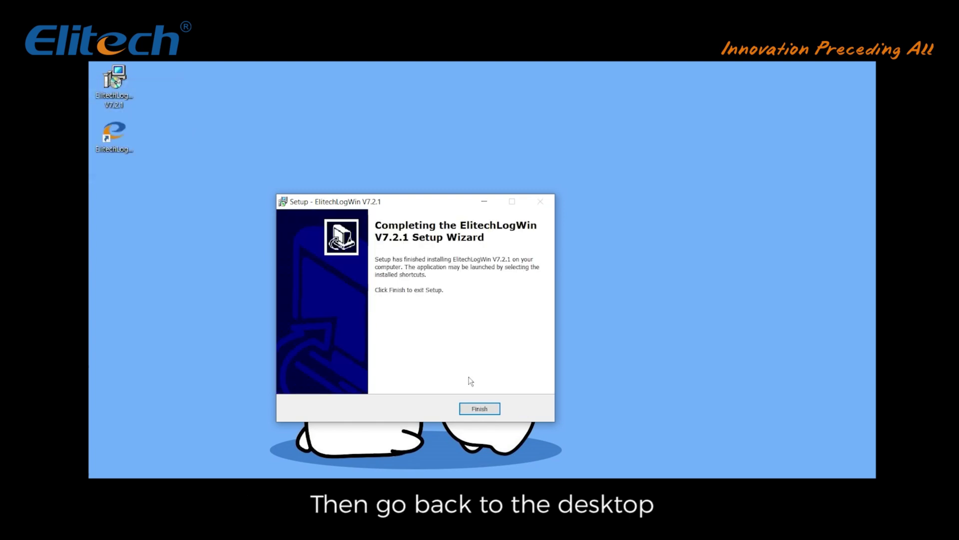
{"action": "left_click", "coordinate": [478, 409]}
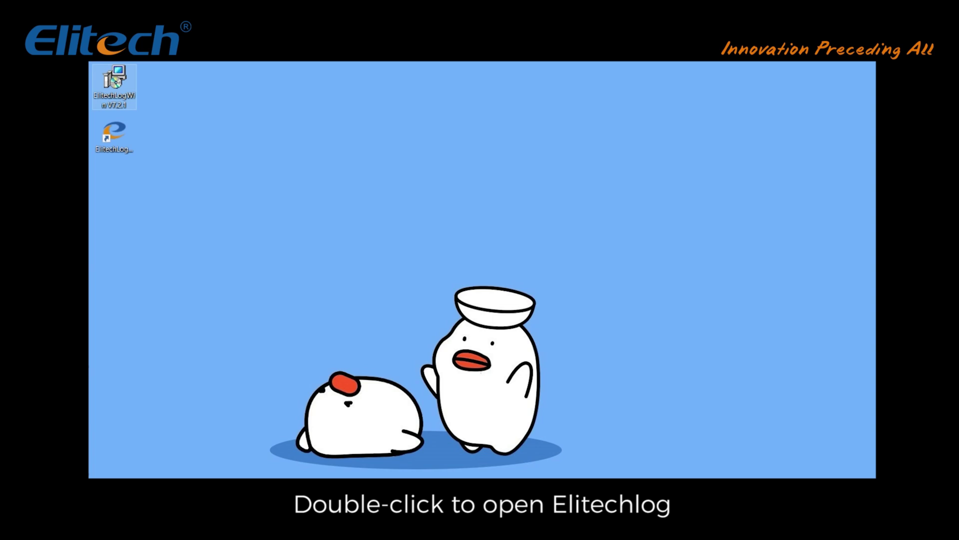
Step: Start ElitechLog from its desktop shortcut and skip the splash to show the LogEt 8 THE data
{"action": "double_click", "coordinate": [120, 146]}
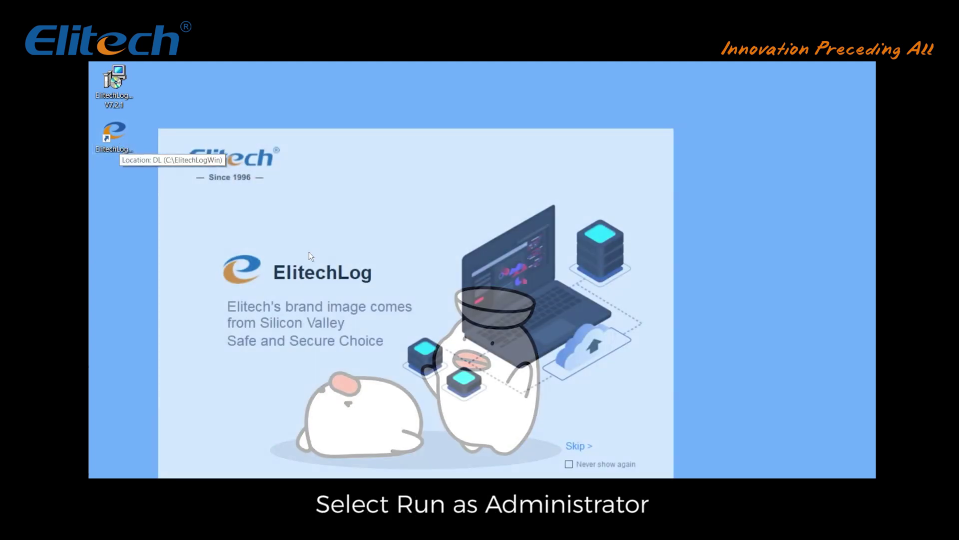
{"action": "left_click", "coordinate": [570, 446]}
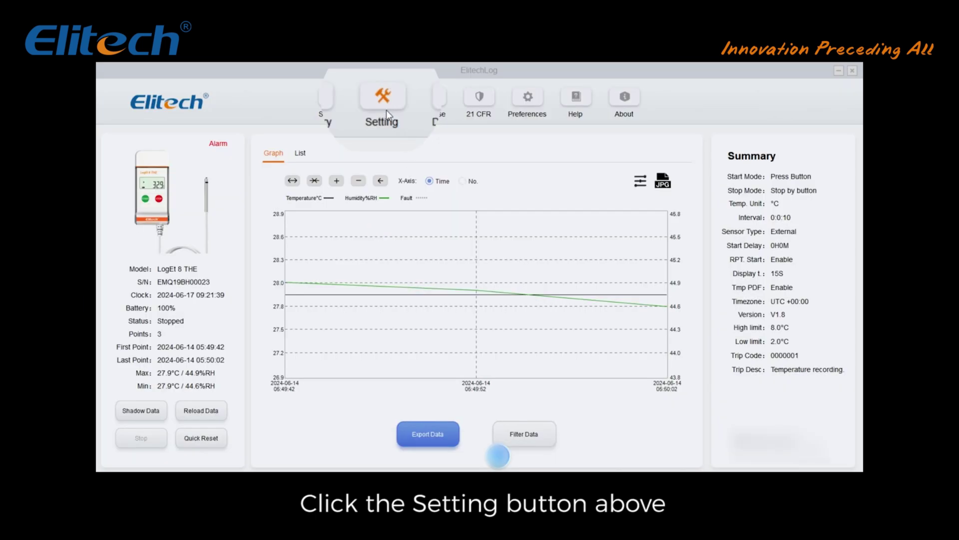
Step: In the logger Setting General tab, set Logging Interval 0 H 1 M 0 S, briefly trying a 6-day duration
{"action": "left_click", "coordinate": [384, 97]}
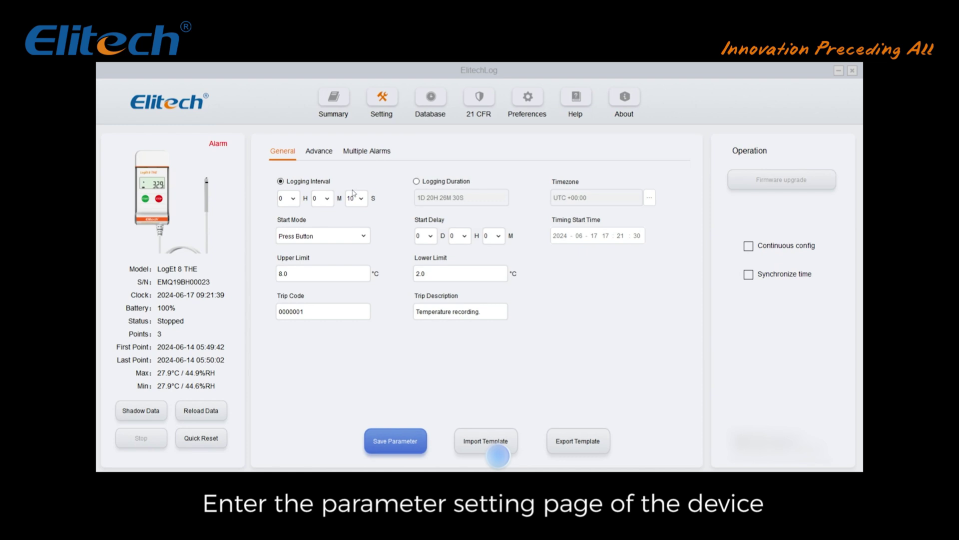
{"action": "left_click", "coordinate": [328, 199]}
{"action": "left_click", "coordinate": [328, 200]}
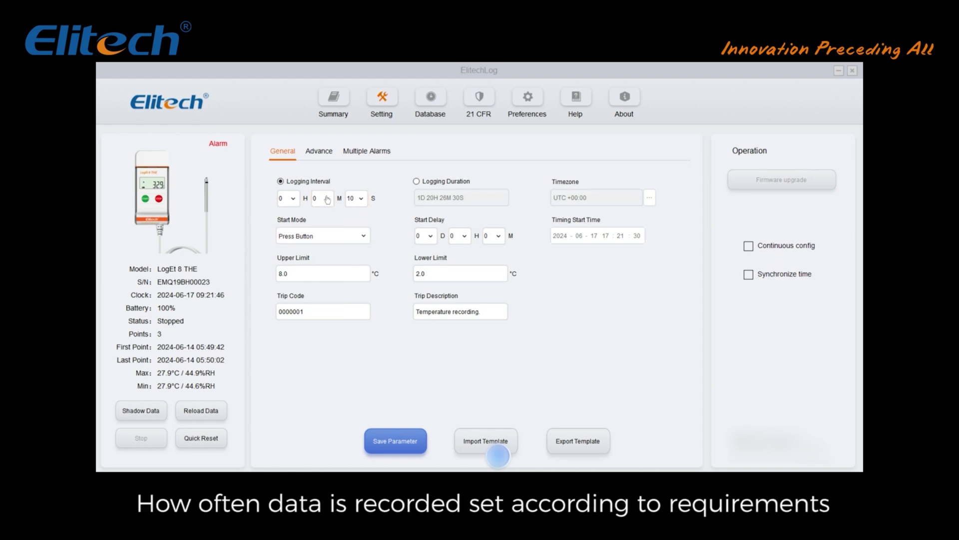
{"action": "left_click", "coordinate": [350, 200]}
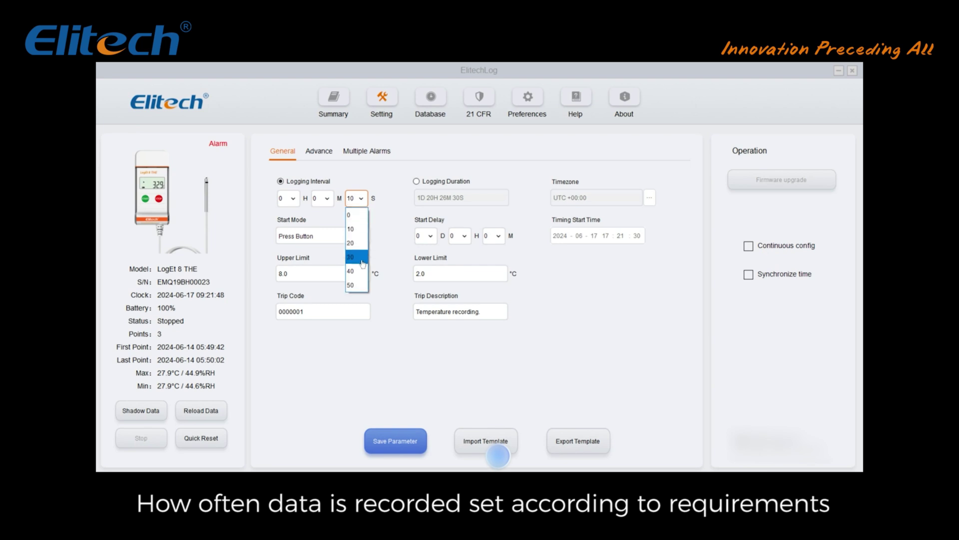
{"action": "left_click", "coordinate": [383, 209]}
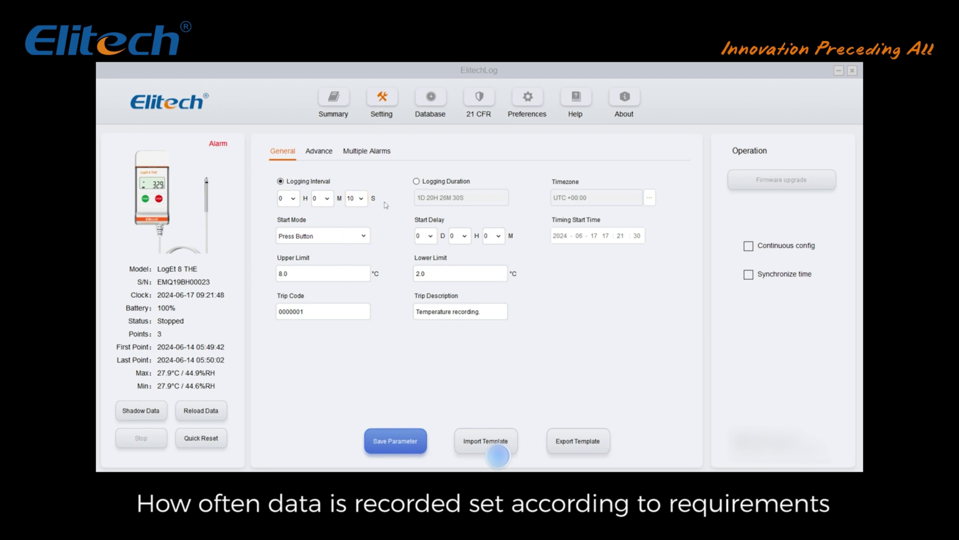
{"action": "left_click", "coordinate": [418, 182]}
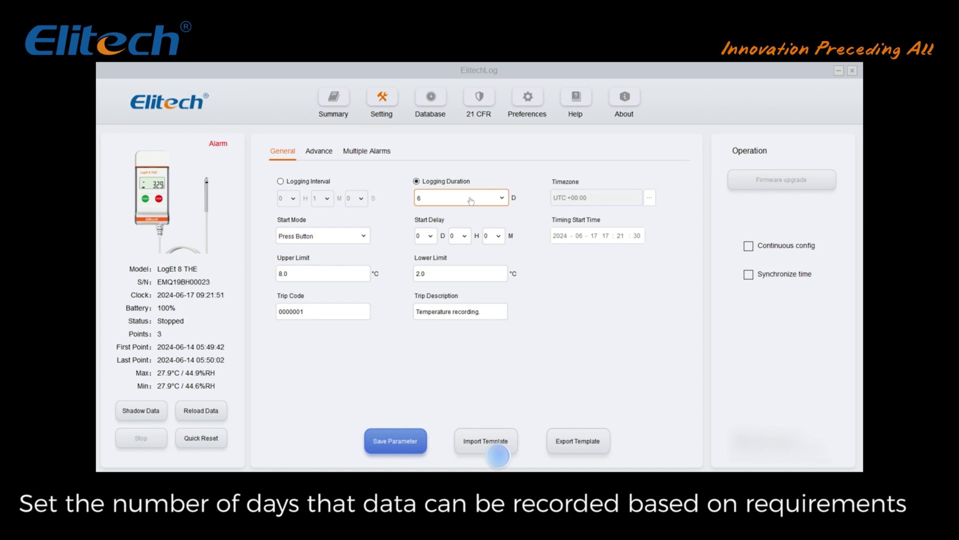
{"action": "left_click", "coordinate": [440, 198]}
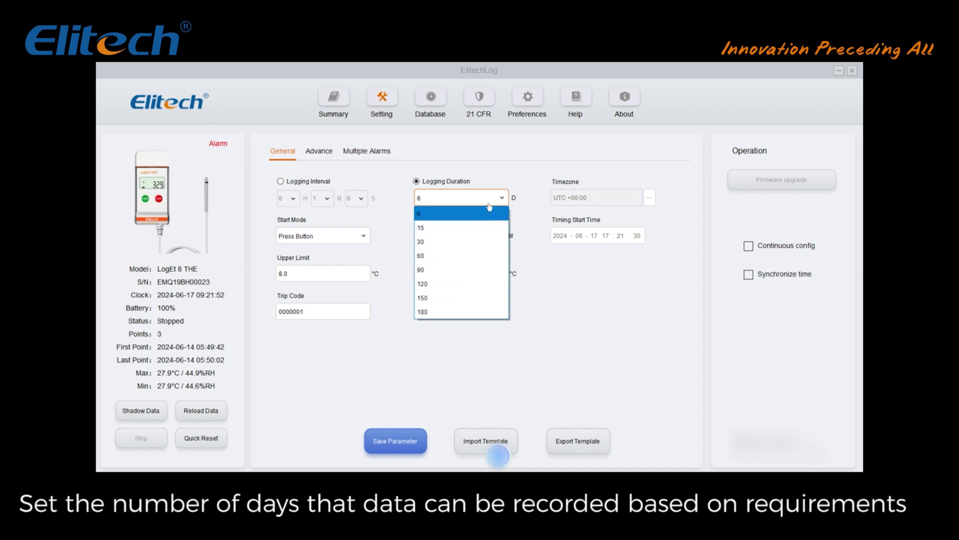
{"action": "left_click", "coordinate": [490, 209]}
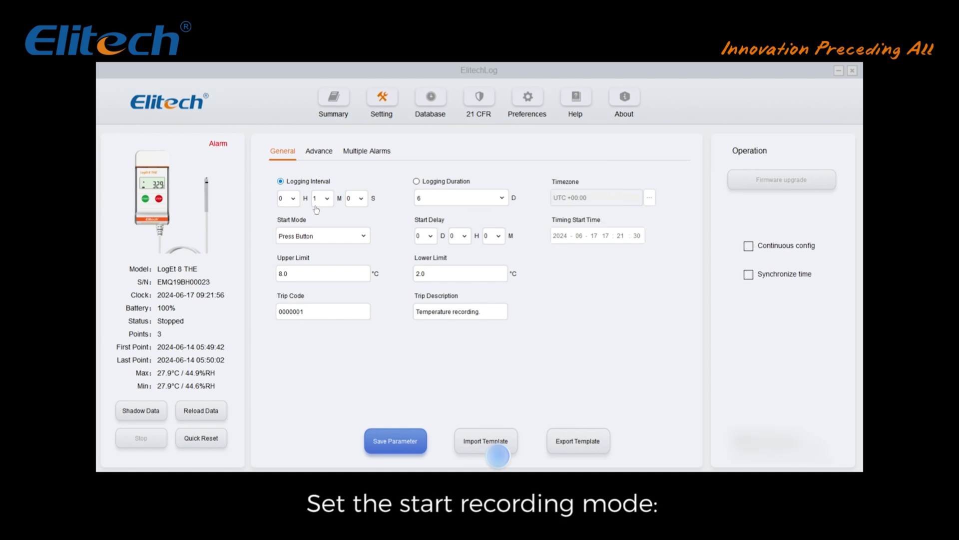
Step: Try Immediate Start, then switch the logger's start mode to Press Button
{"action": "left_click", "coordinate": [363, 236]}
{"action": "left_click", "coordinate": [362, 250]}
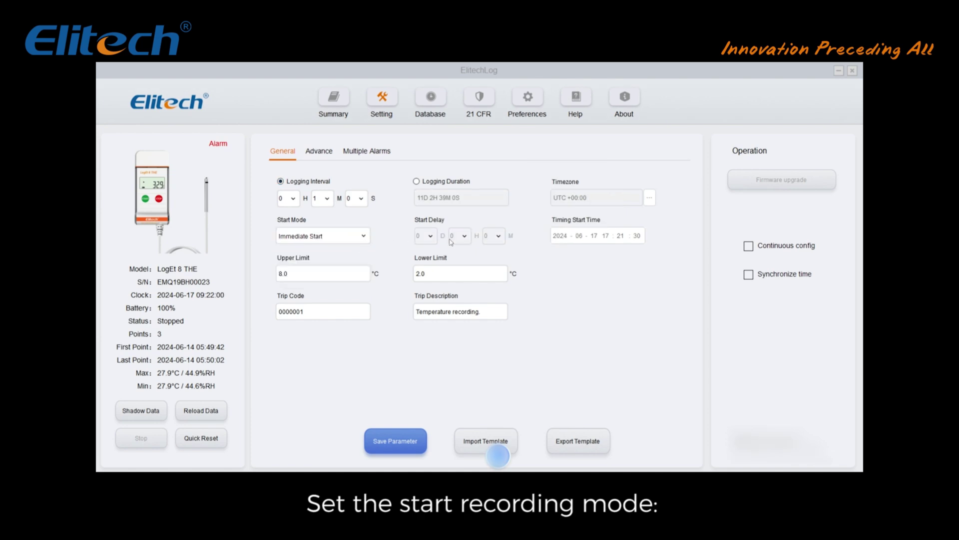
{"action": "left_click", "coordinate": [353, 236]}
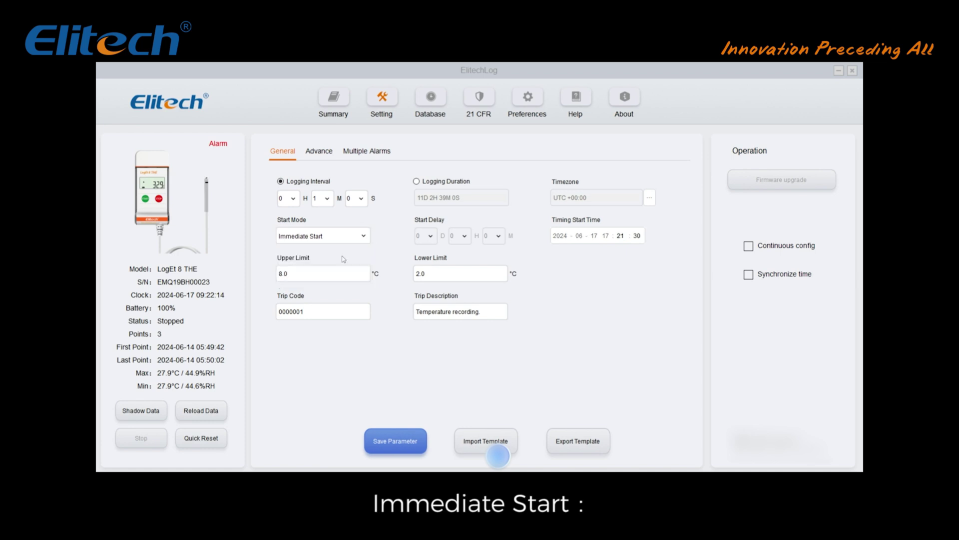
{"action": "left_click", "coordinate": [348, 275]}
{"action": "left_click", "coordinate": [361, 238]}
{"action": "left_click", "coordinate": [361, 238]}
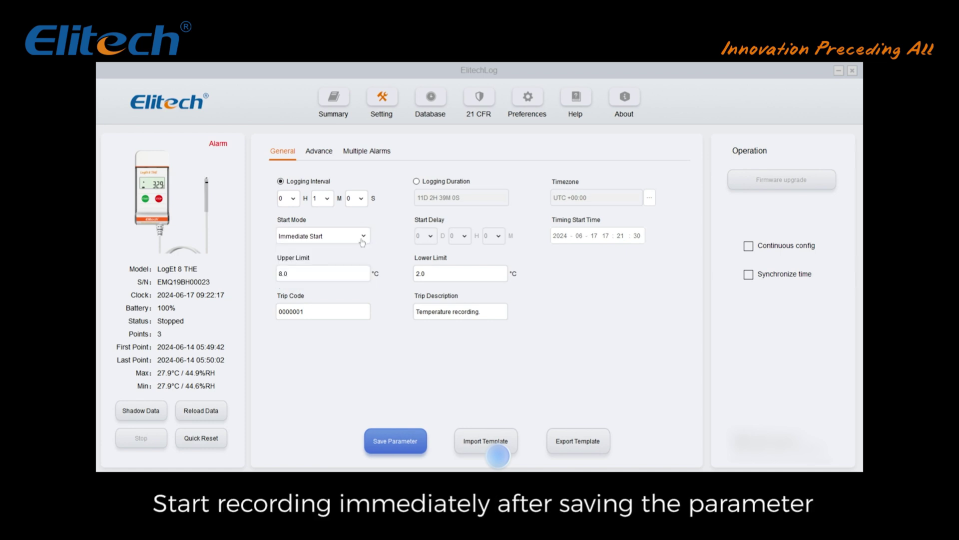
{"action": "left_click", "coordinate": [350, 271]}
{"action": "left_click", "coordinate": [361, 236]}
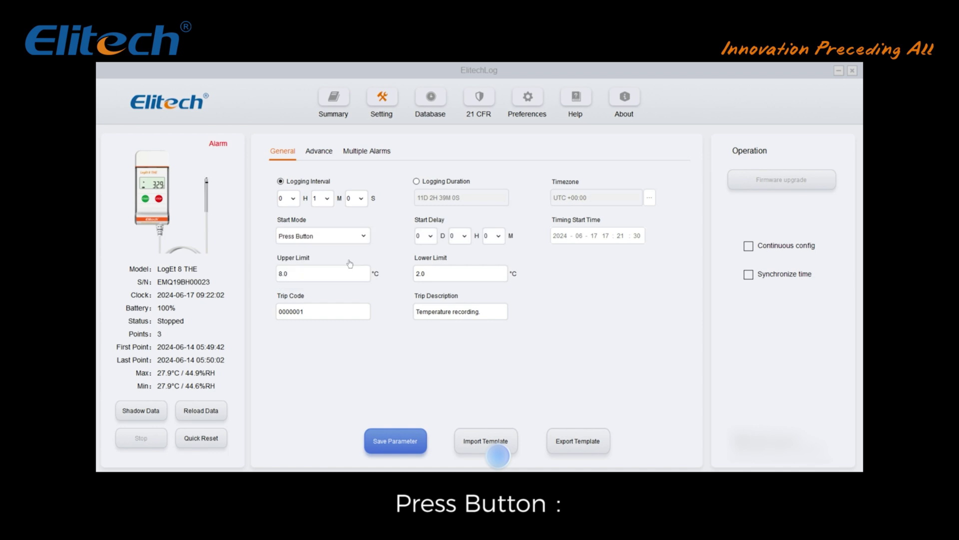
Step: Leave the start delay minutes unchanged and set the start mode to Timed Start
{"action": "left_click", "coordinate": [497, 238]}
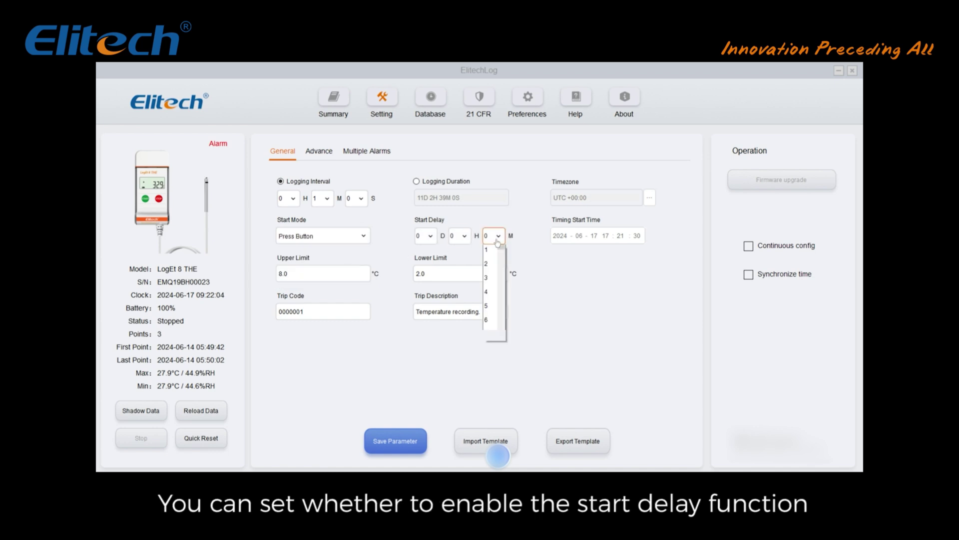
{"action": "scroll", "coordinate": [493, 320], "scroll_direction": "down", "scroll_amount": 10}
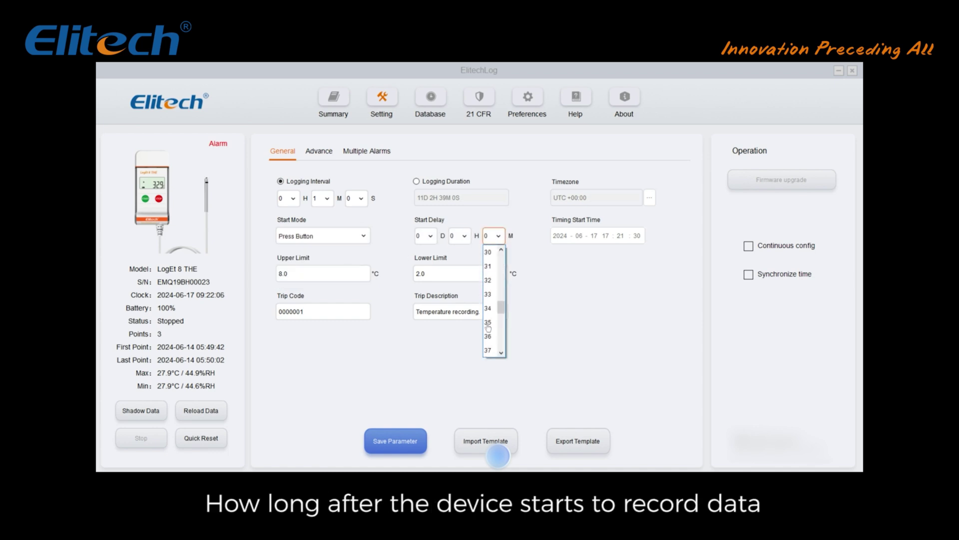
{"action": "scroll", "coordinate": [492, 319], "scroll_direction": "down", "scroll_amount": 4}
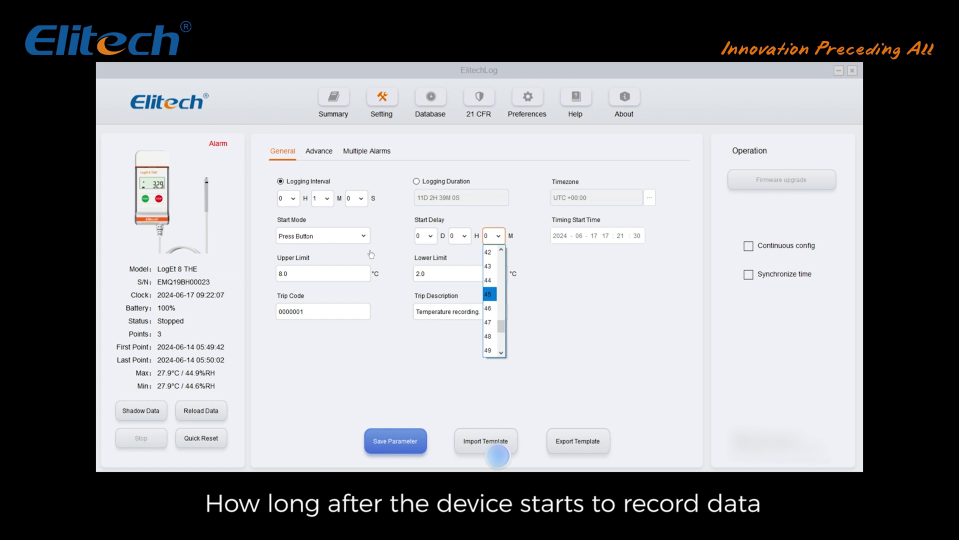
{"action": "left_click", "coordinate": [370, 246]}
{"action": "left_click", "coordinate": [363, 236]}
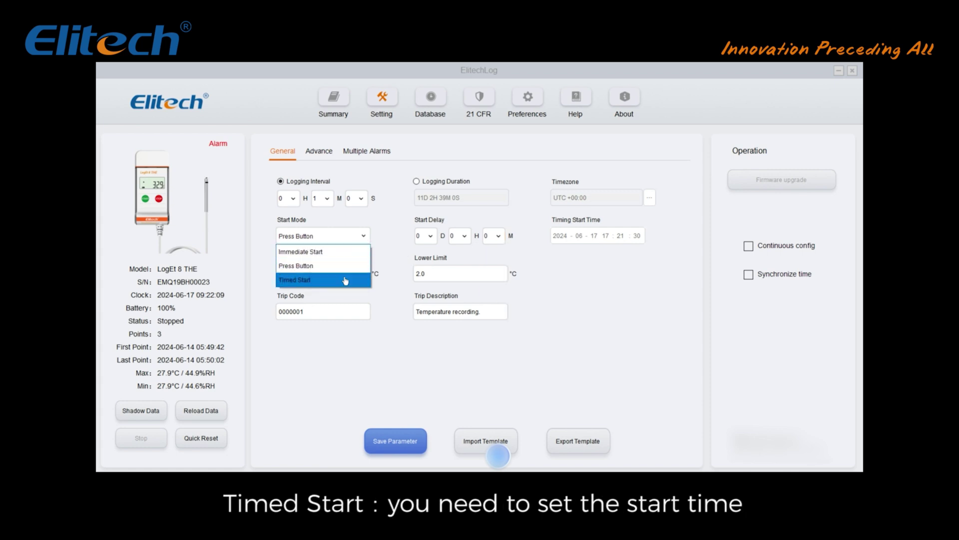
{"action": "left_click", "coordinate": [345, 280]}
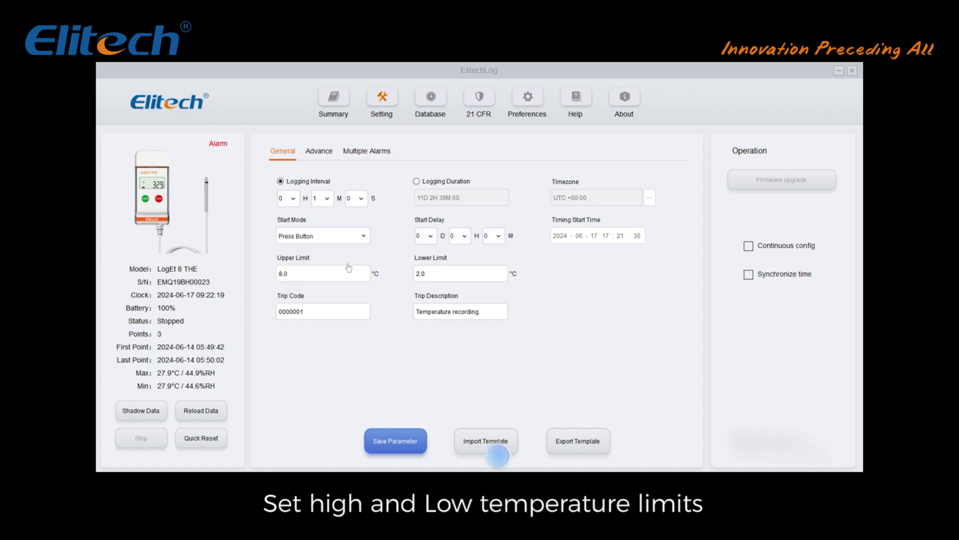
{"action": "left_click", "coordinate": [342, 273]}
Step: Replace the temperature alarm limits 8.0 and 2.0 with 20 °C upper and 1 °C lower
{"action": "key", "text": "BackSpace"}
{"action": "key", "text": "BackSpace"}
{"action": "key", "text": "BackSpace"}
{"action": "type", "text": "20"}
{"action": "key", "text": "Tab"}
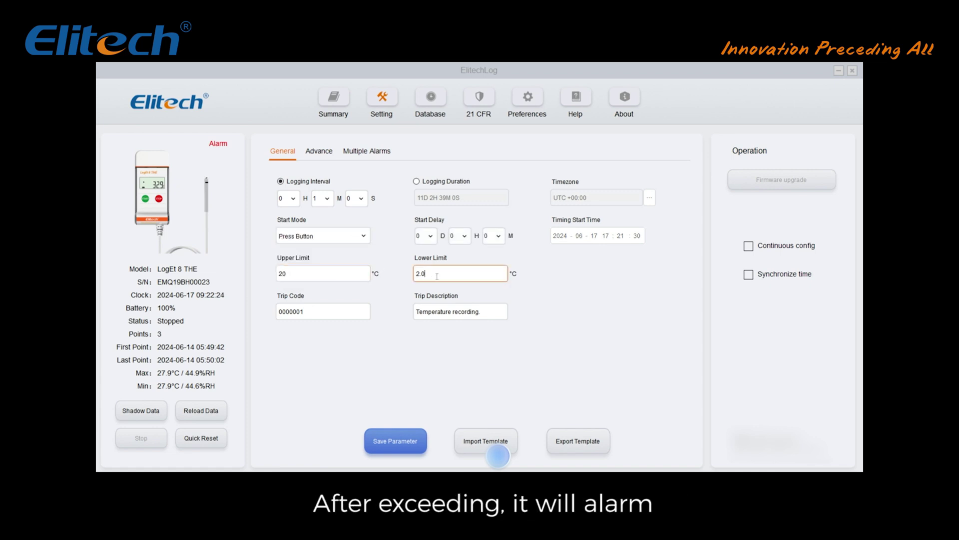
{"action": "type", "text": "0"}
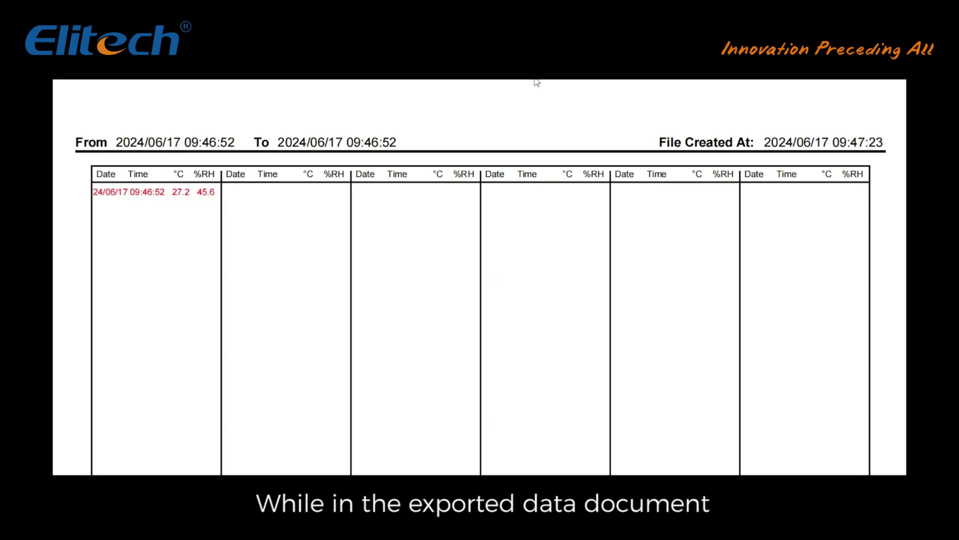
{"action": "scroll", "coordinate": [523, 246], "scroll_direction": "up", "scroll_amount": 15}
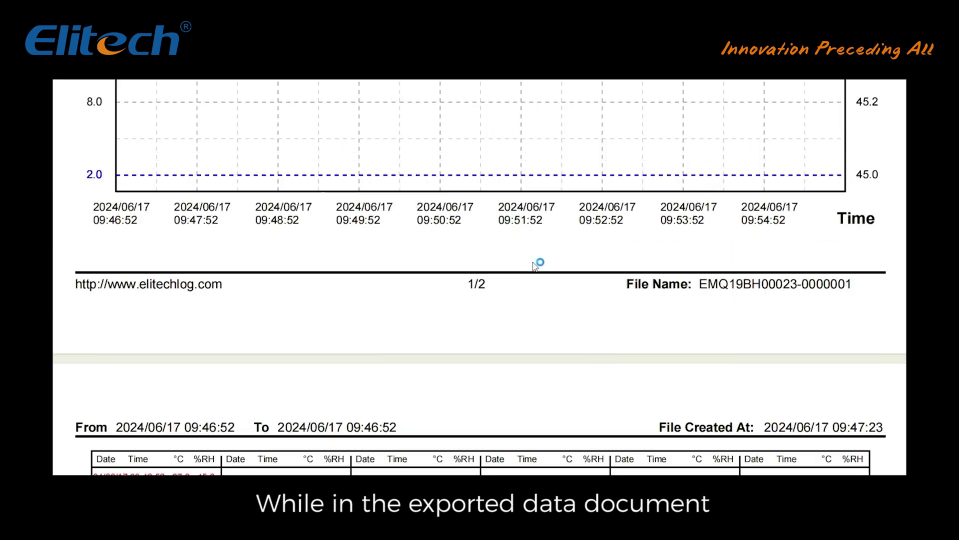
{"action": "scroll", "coordinate": [550, 277], "scroll_direction": "up", "scroll_amount": 8}
{"action": "scroll", "coordinate": [544, 280], "scroll_direction": "down", "scroll_amount": 2}
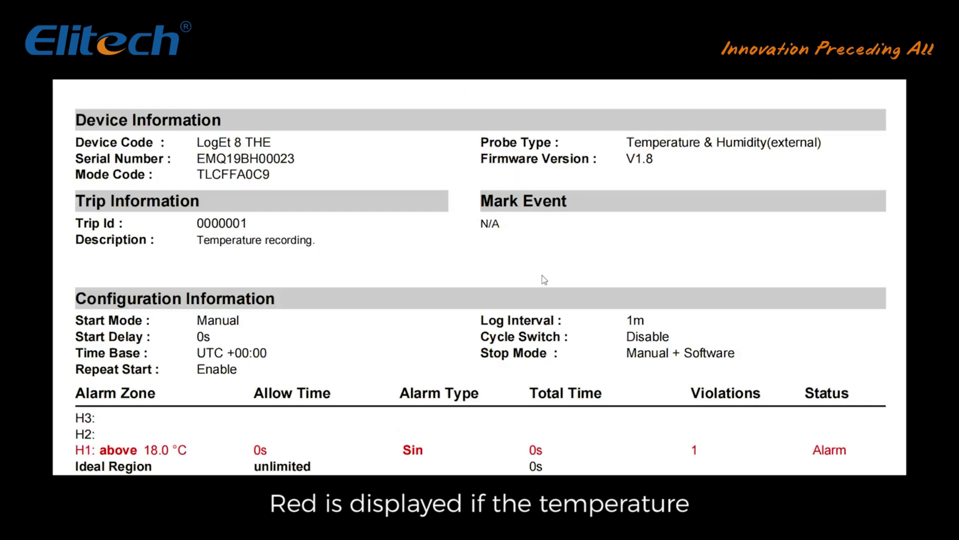
{"action": "scroll", "coordinate": [544, 280], "scroll_direction": "down", "scroll_amount": 10}
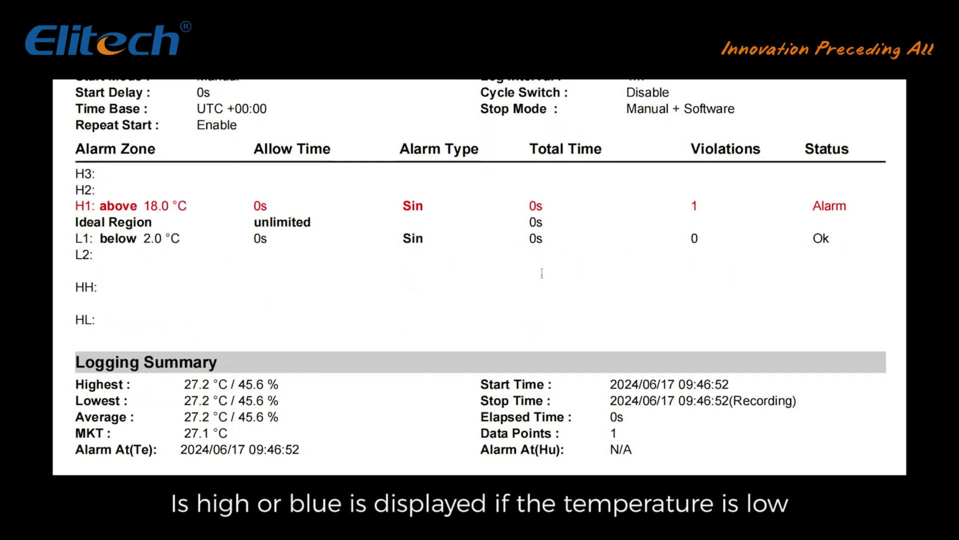
{"action": "scroll", "coordinate": [545, 279], "scroll_direction": "down", "scroll_amount": 4}
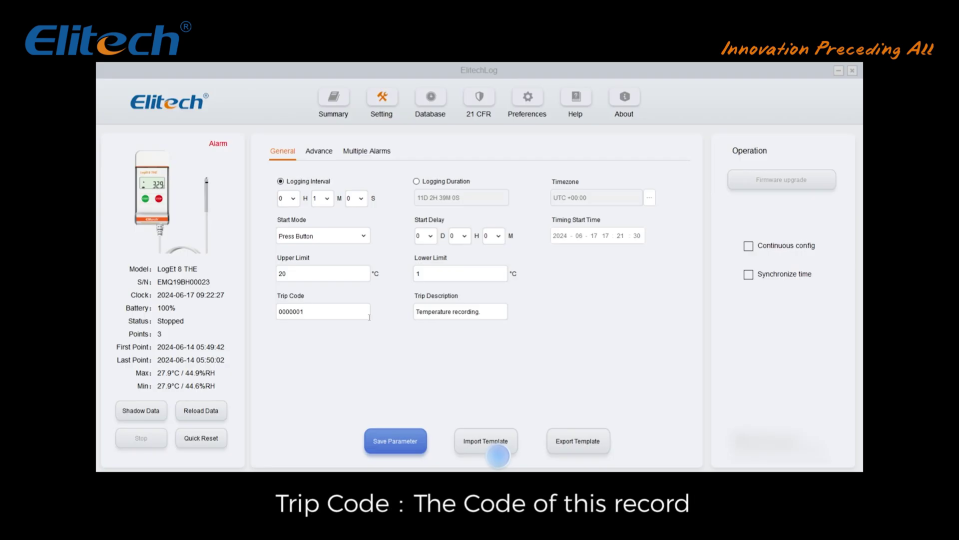
Step: Select the trip description, then open the Advance settings keeping °C as the temperature unit
{"action": "left_click", "coordinate": [351, 313]}
{"action": "triple_click", "coordinate": [446, 312]}
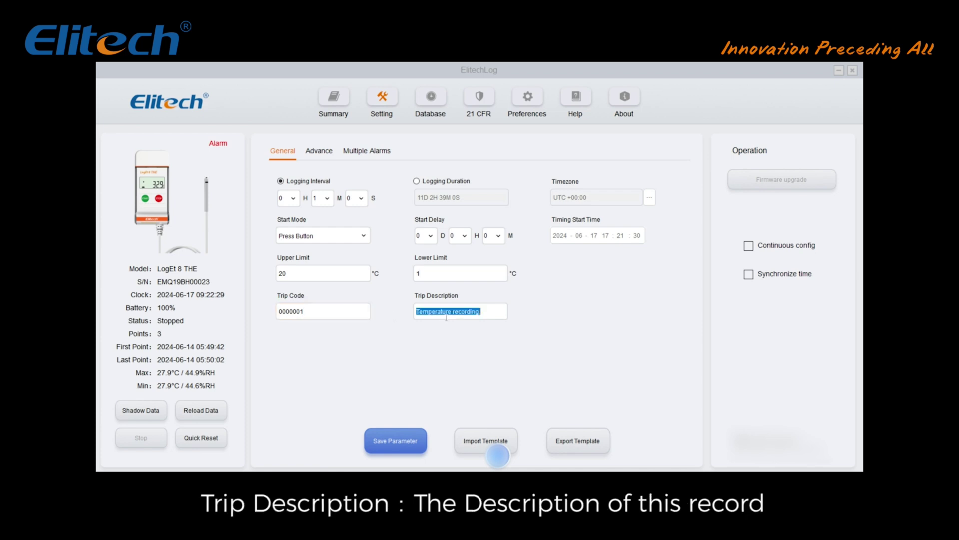
{"action": "left_click", "coordinate": [319, 151]}
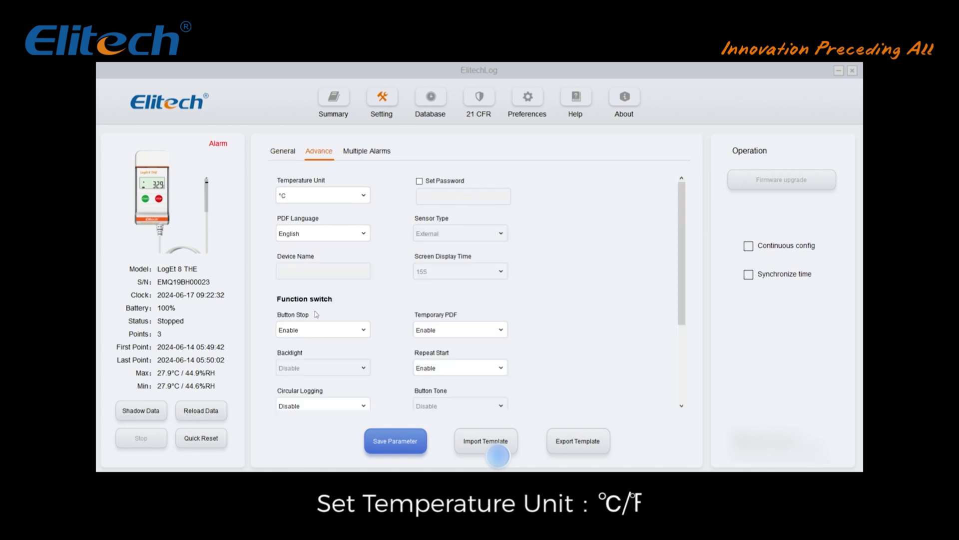
{"action": "left_click", "coordinate": [344, 196]}
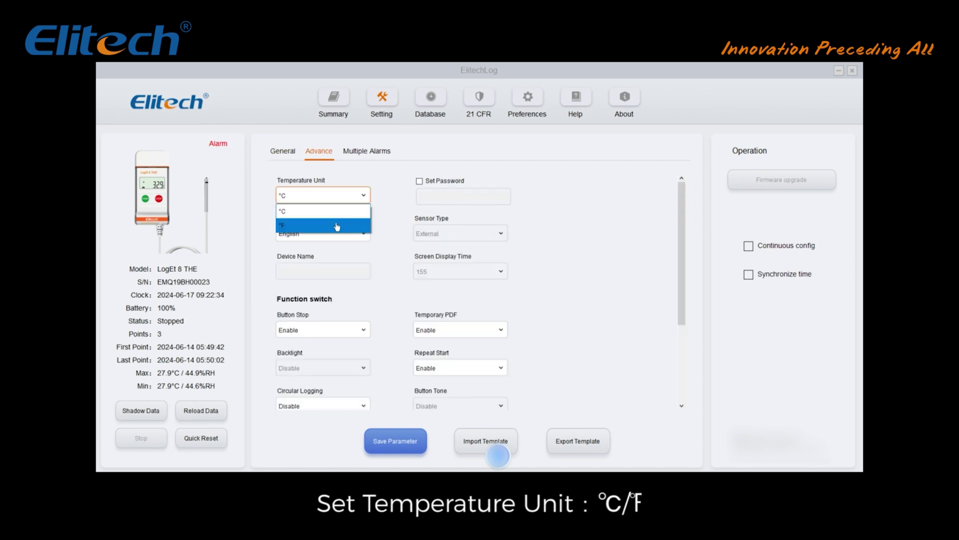
{"action": "left_click", "coordinate": [388, 195]}
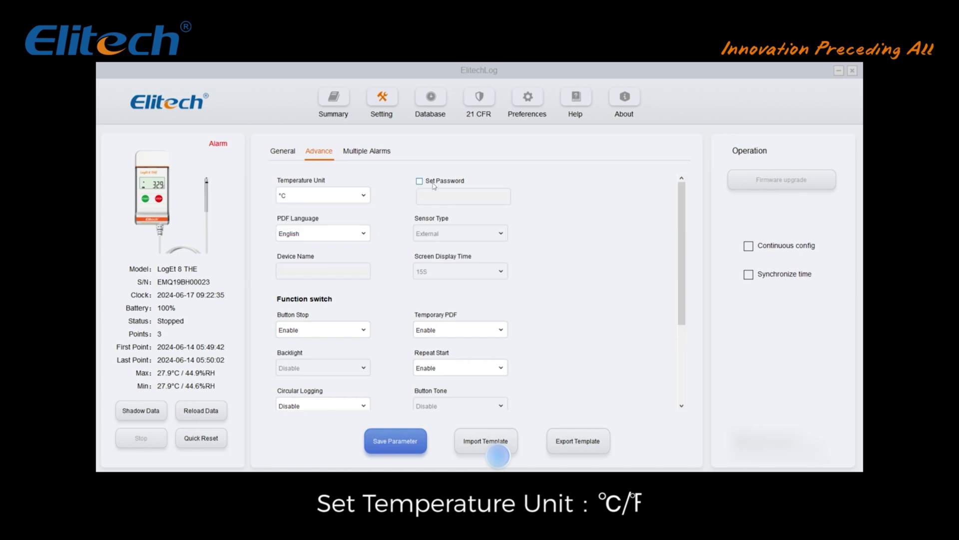
Step: Tick Set Password and enter a password, then untick it to leave protection off
{"action": "left_click", "coordinate": [419, 182]}
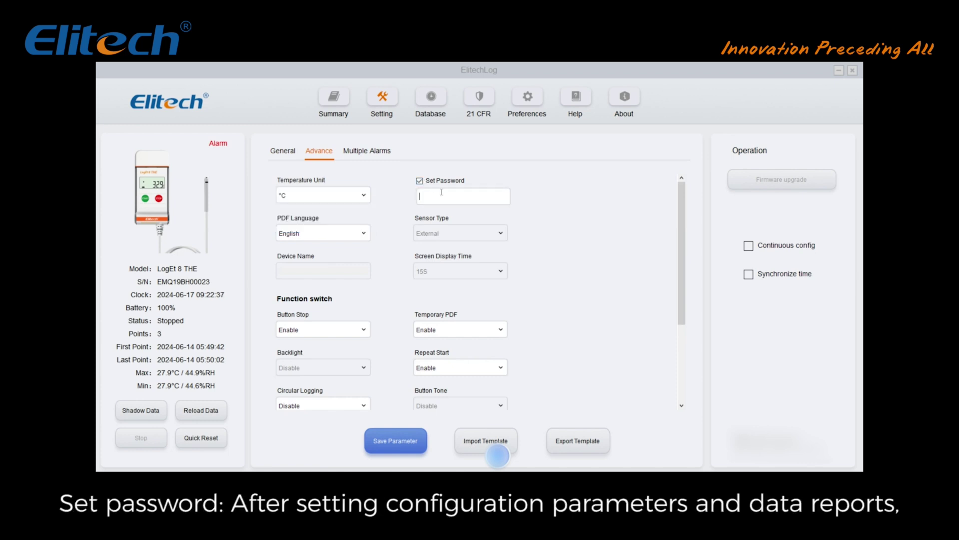
{"action": "type", "text": "123456"}
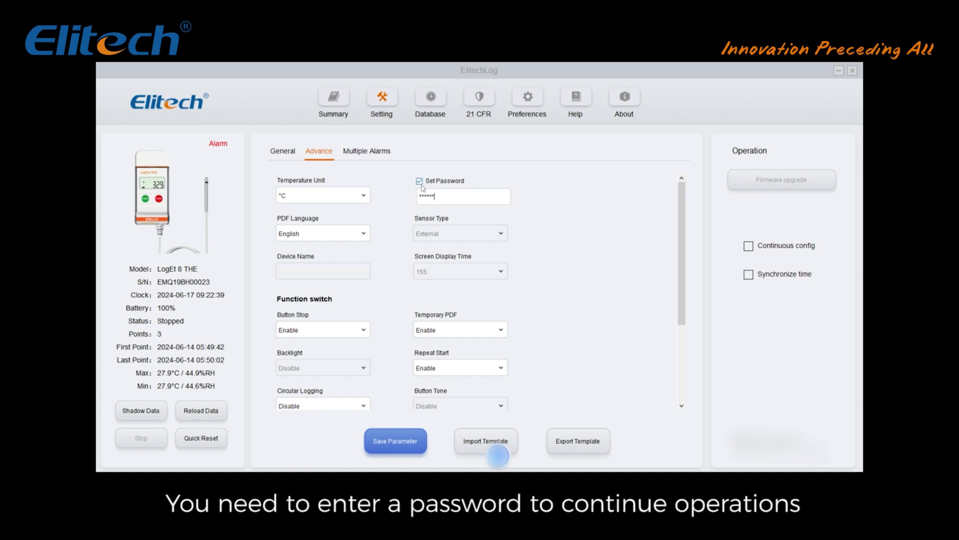
{"action": "left_click", "coordinate": [419, 182]}
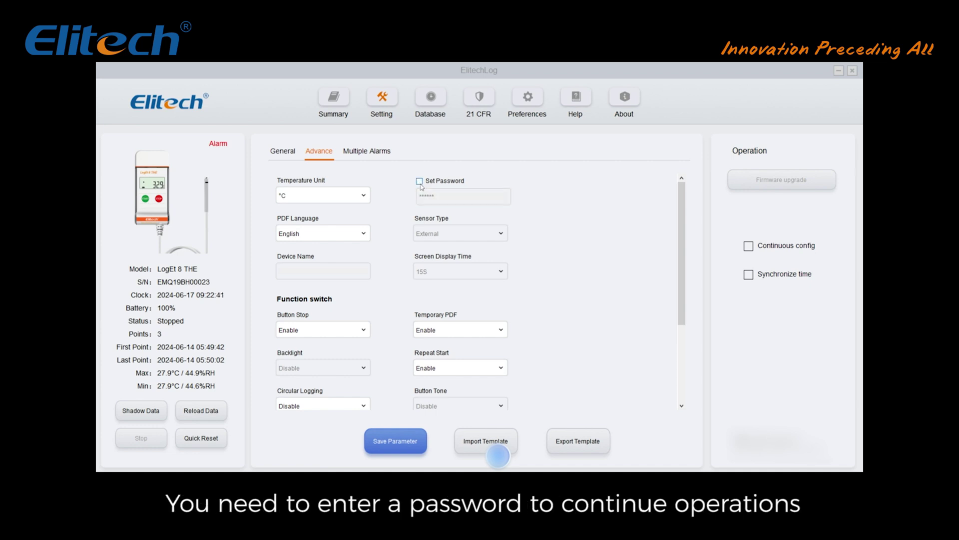
{"action": "left_click", "coordinate": [324, 238]}
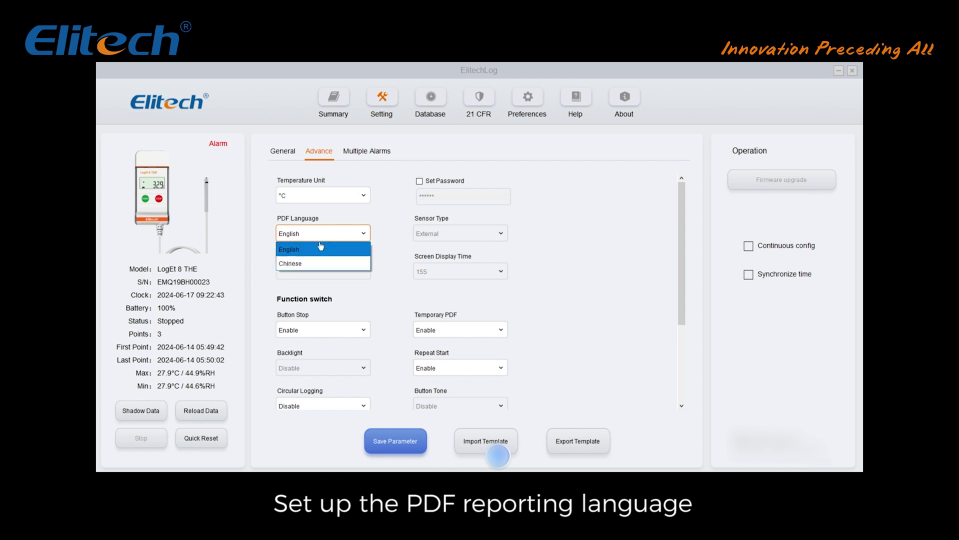
Step: Keep PDF language English, with Button Stop and Temporary PDF both enabled
{"action": "left_click", "coordinate": [319, 245]}
{"action": "scroll", "coordinate": [367, 310], "scroll_direction": "down", "scroll_amount": 1}
{"action": "scroll", "coordinate": [366, 309], "scroll_direction": "down", "scroll_amount": 1}
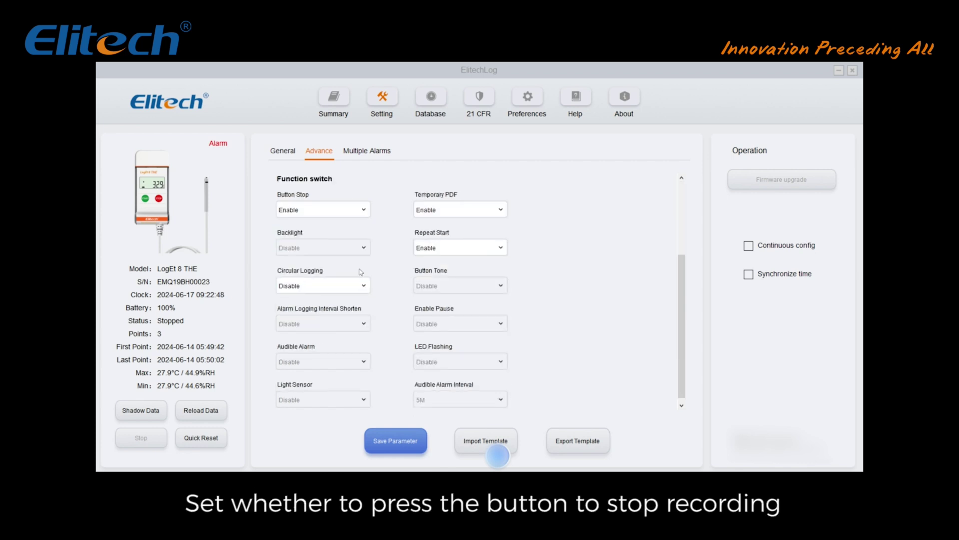
{"action": "left_click", "coordinate": [364, 210]}
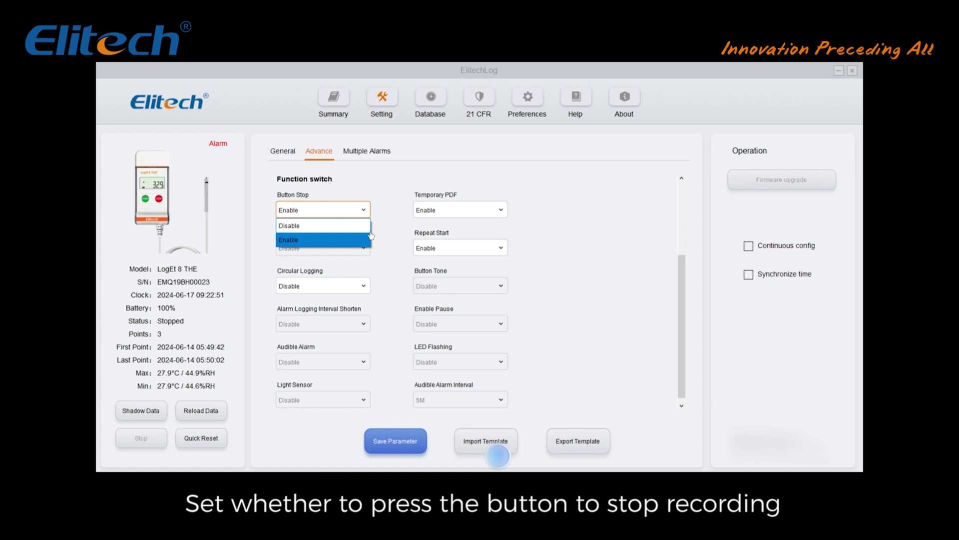
{"action": "left_click", "coordinate": [368, 240]}
{"action": "left_click", "coordinate": [459, 216]}
{"action": "left_click", "coordinate": [460, 215]}
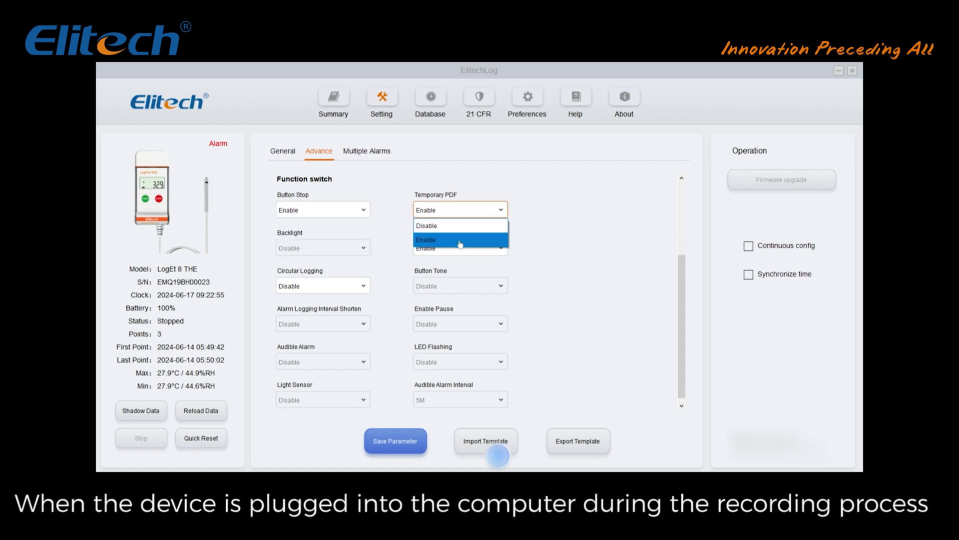
{"action": "left_click", "coordinate": [400, 222]}
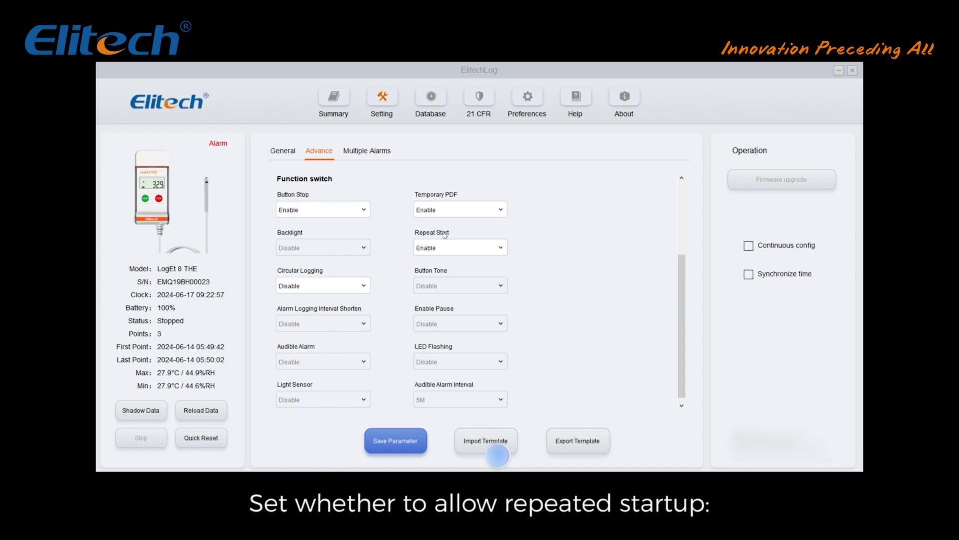
Step: Keep Repeat Start enabled and Circular Logging disabled
{"action": "left_click", "coordinate": [474, 247]}
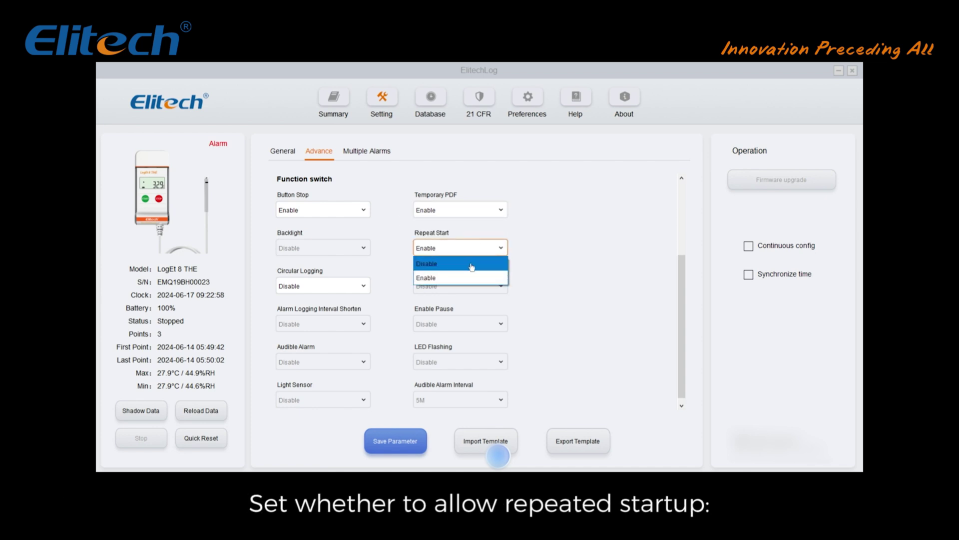
{"action": "left_click", "coordinate": [400, 280]}
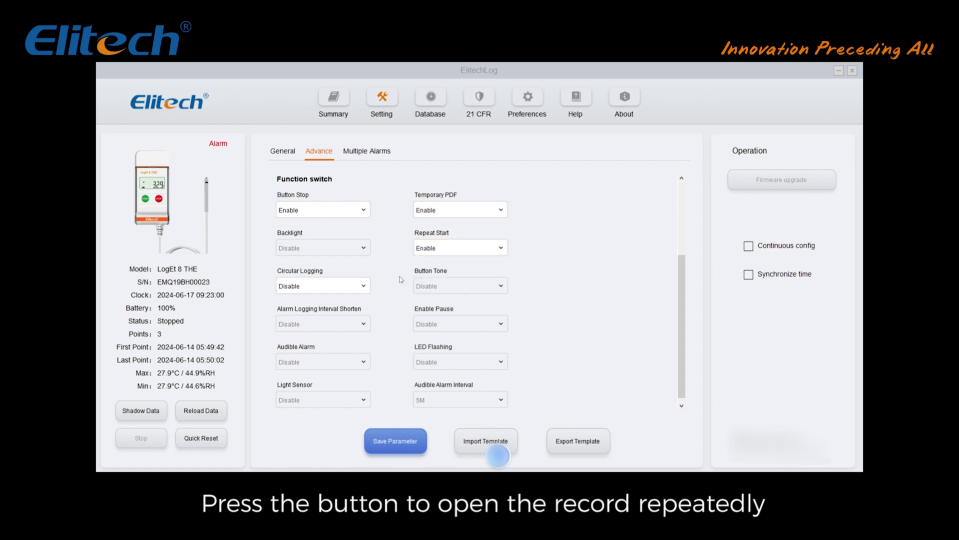
{"action": "left_click", "coordinate": [359, 287]}
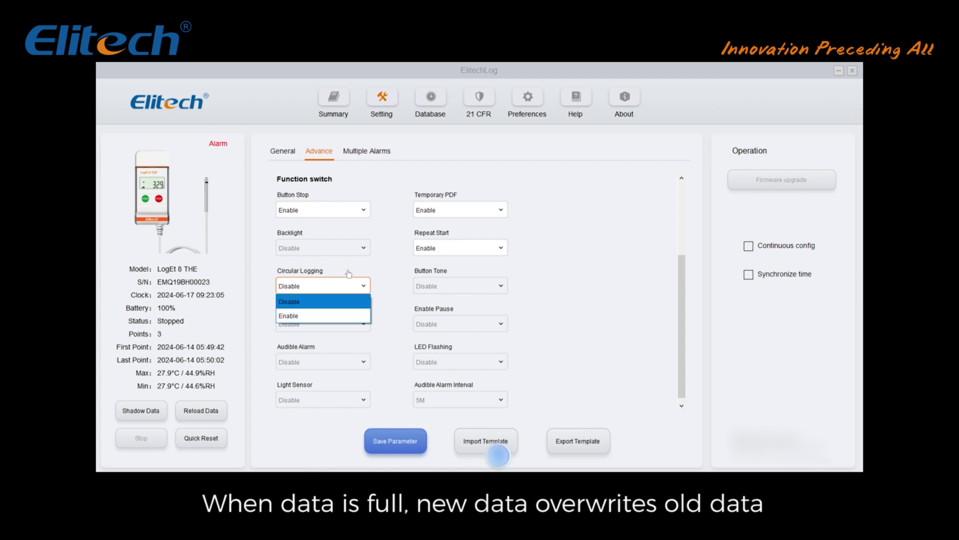
{"action": "left_click", "coordinate": [349, 283]}
{"action": "scroll", "coordinate": [403, 281], "scroll_direction": "down", "scroll_amount": 1}
{"action": "left_click", "coordinate": [377, 152]}
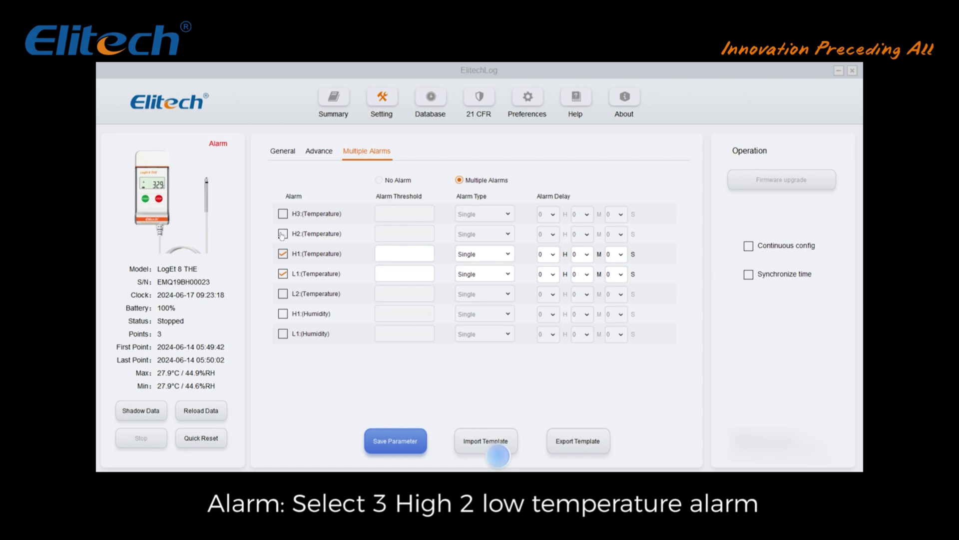
Step: Clear the H2 and L2 alarms, set the H1 threshold to 18 and L1 to 2
{"action": "left_click", "coordinate": [282, 233]}
{"action": "left_click", "coordinate": [282, 295]}
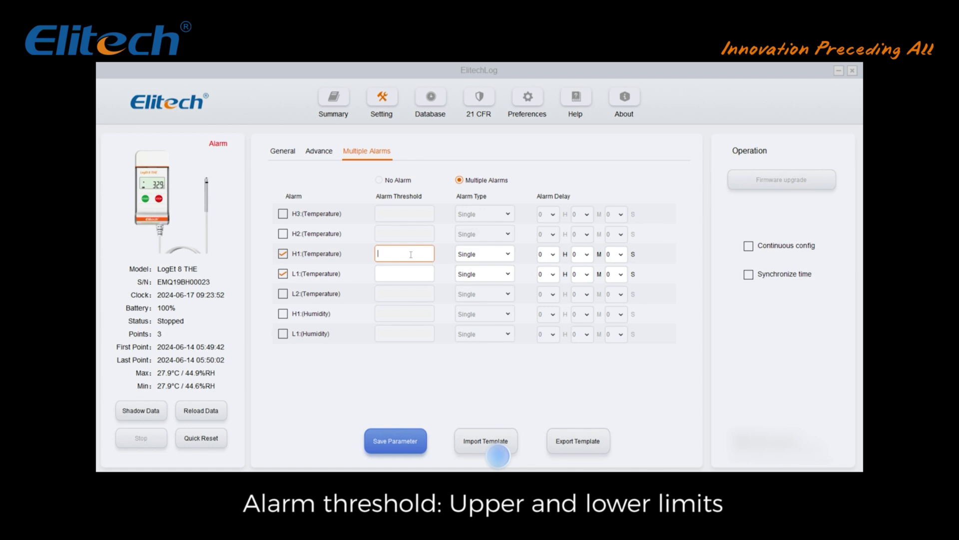
{"action": "type", "text": "18"}
{"action": "left_click", "coordinate": [389, 272]}
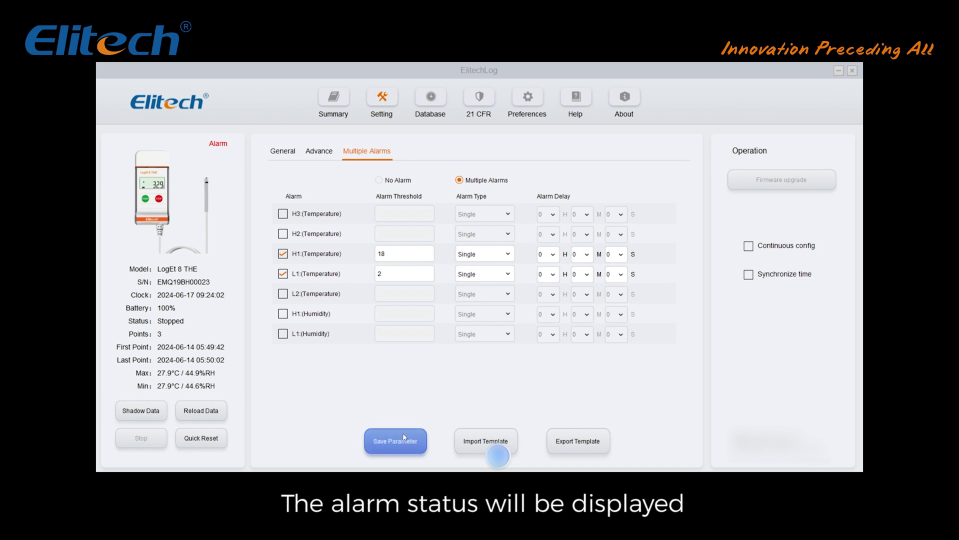
Step: Save Parameter to the logger, accept the data-clearing warning, and dismiss the success reminder
{"action": "left_click", "coordinate": [404, 436]}
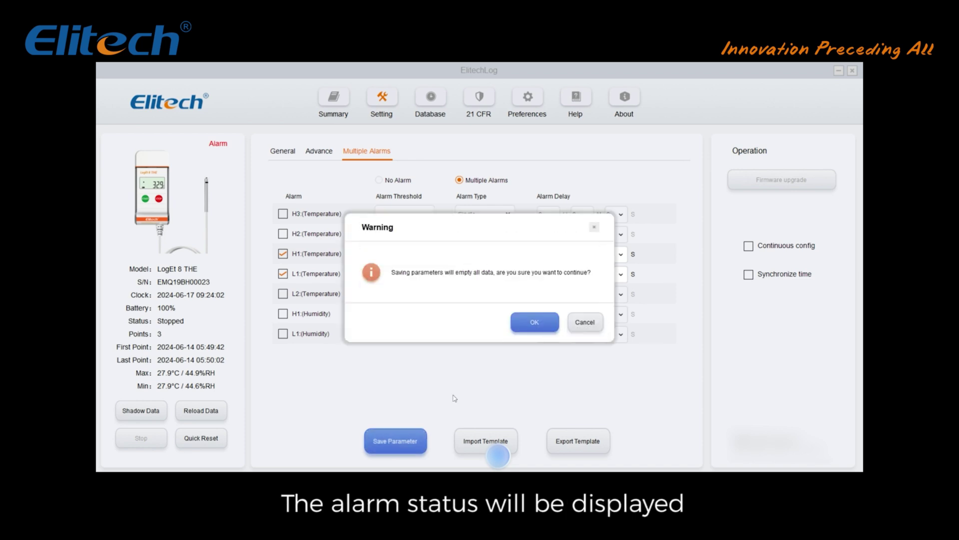
{"action": "left_click", "coordinate": [550, 320]}
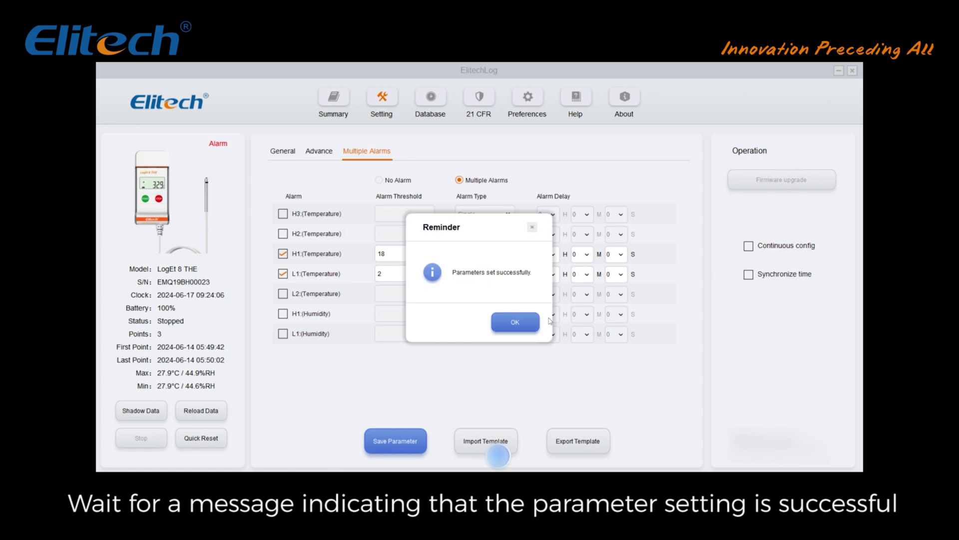
{"action": "left_click", "coordinate": [537, 324]}
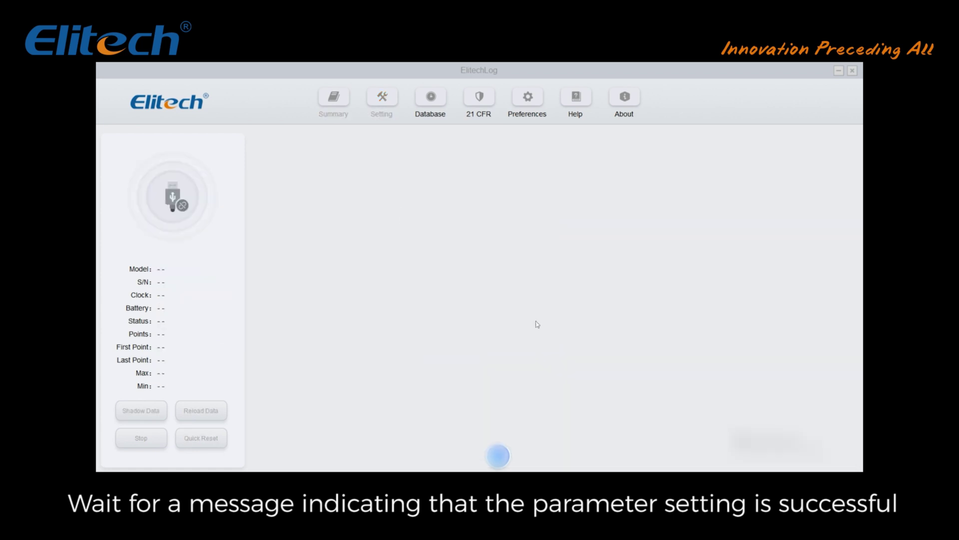
{"action": "mouse_move", "coordinate": [511, 452]}
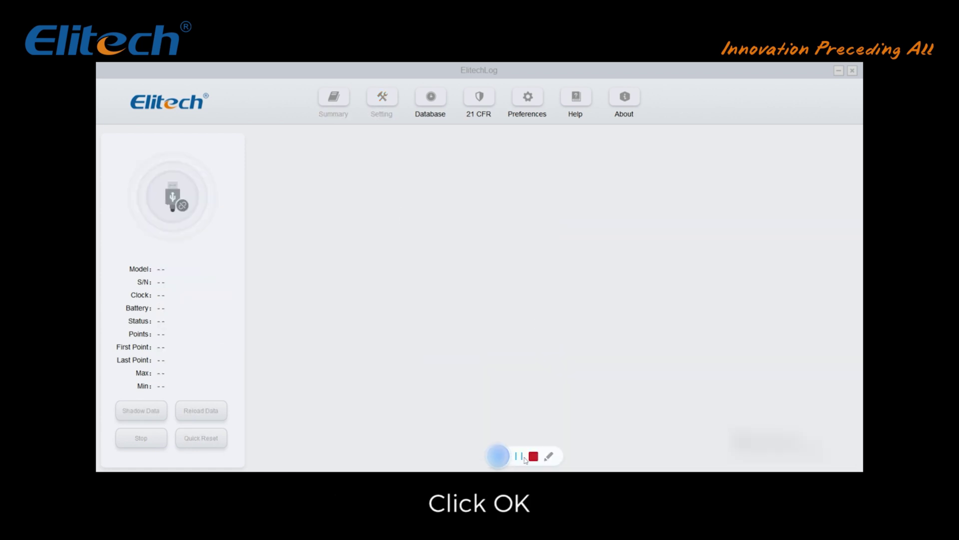